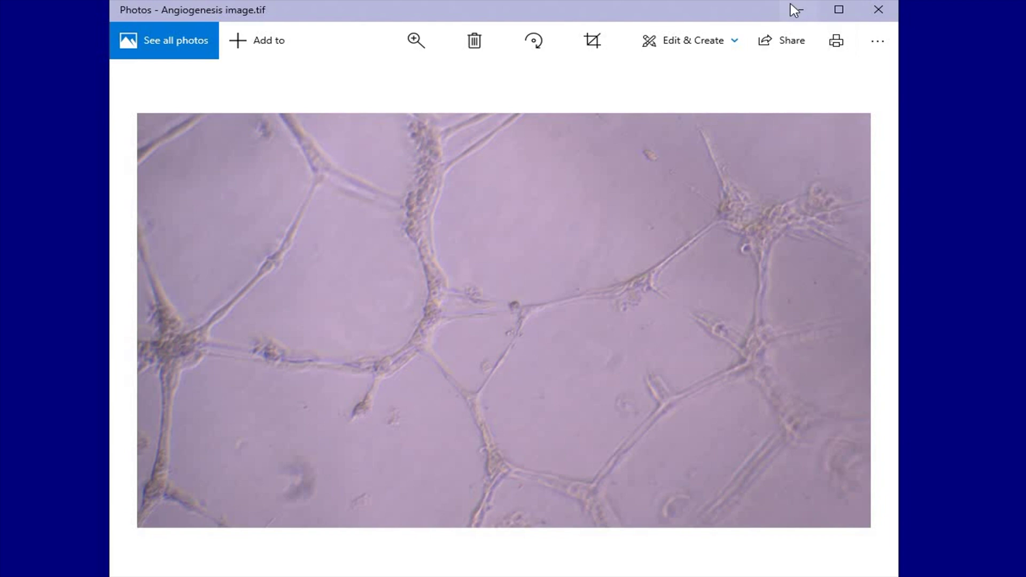
Close the Photos preview of Angiogenesis image.tif and bring up the Angiogenesis Analyzer.txt page in Chrome.
left_click(892, 24)
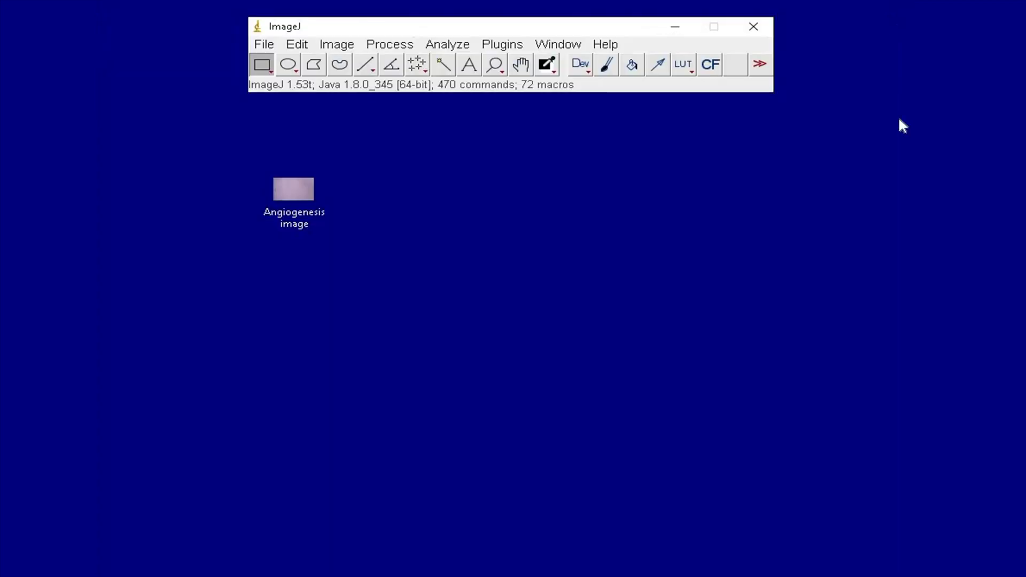
left_click(501, 47)
mouse_move(545, 62)
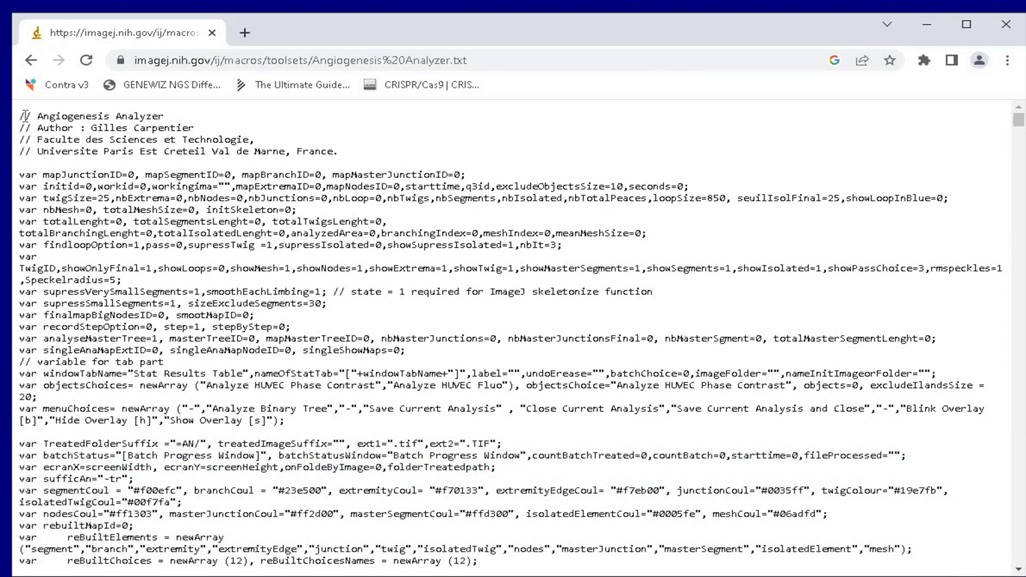
Copy the whole Angiogenesis Analyzer macro text from the page and minimize Chrome.
key("ctrl+a")
right_click(172, 185)
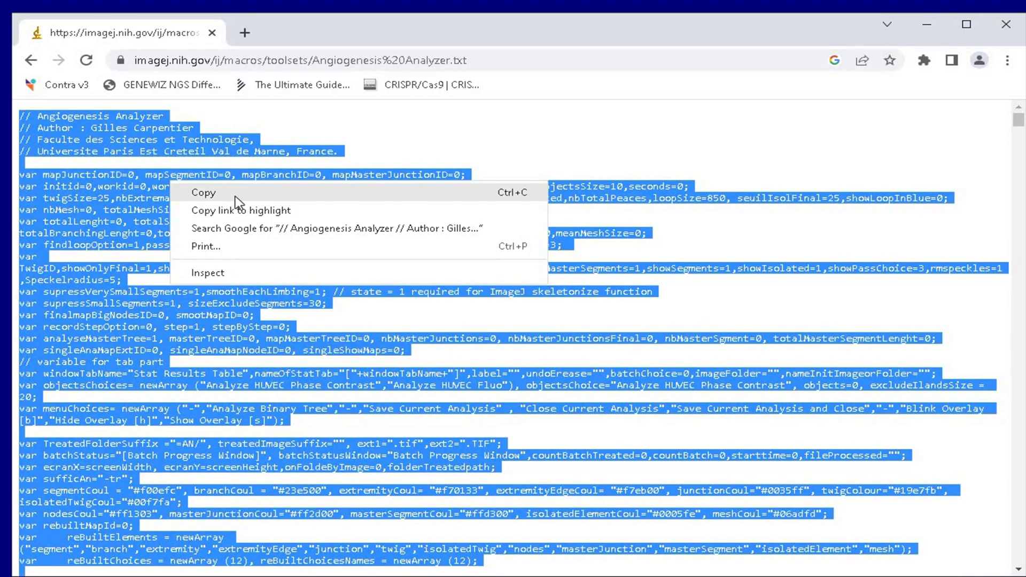
left_click(250, 193)
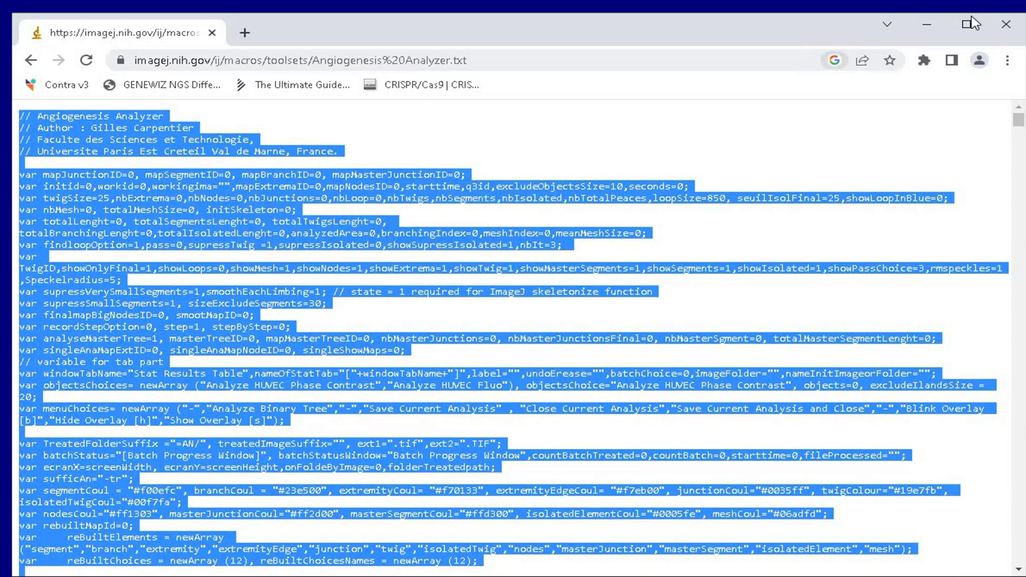
left_click(927, 24)
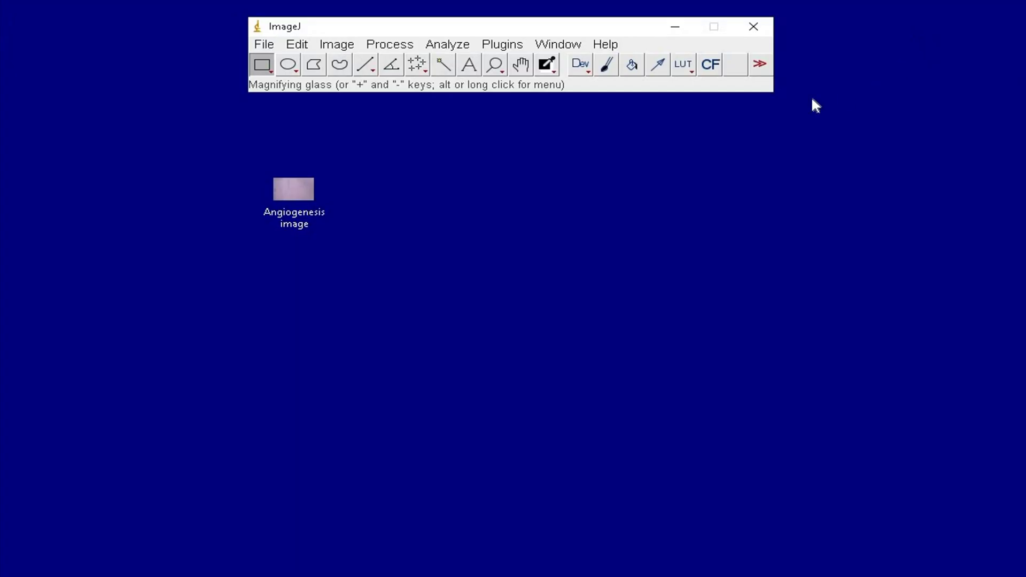
Paste the copied Angiogenesis Analyzer code into a new Plugins > New > Macro editor.
left_click(506, 47)
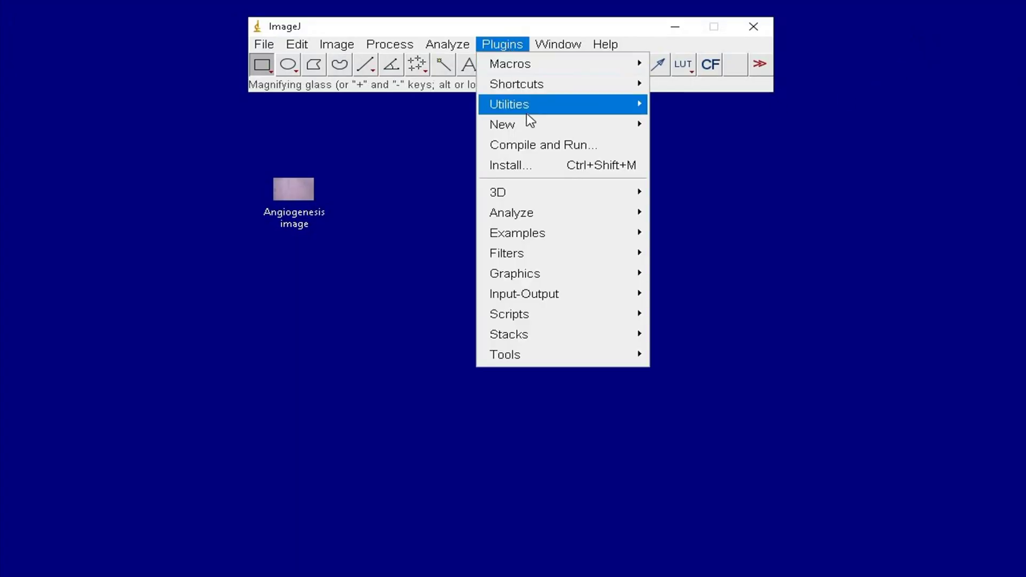
mouse_move(531, 124)
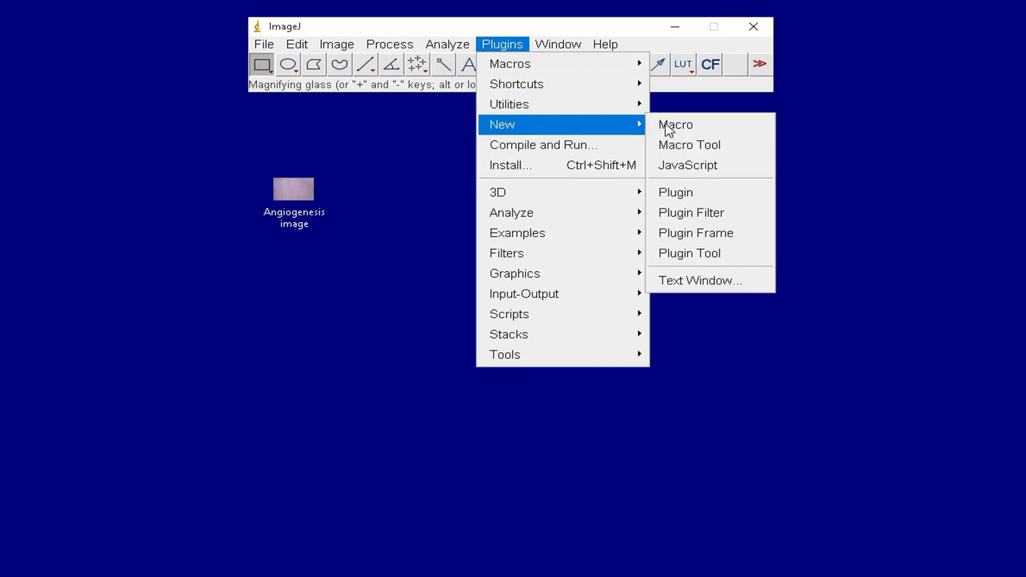
left_click(712, 129)
left_click(291, 193)
right_click(292, 193)
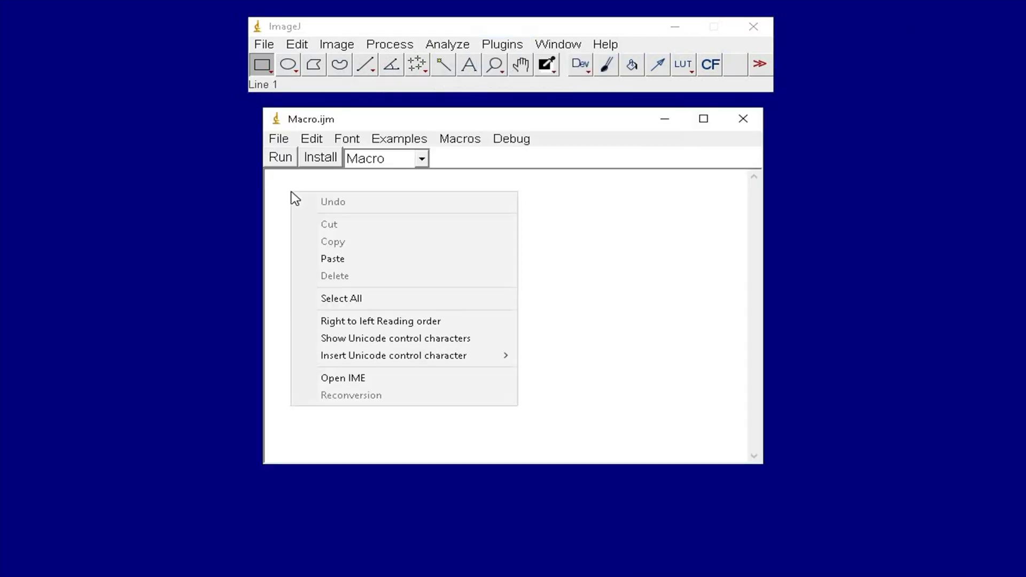
left_click(355, 259)
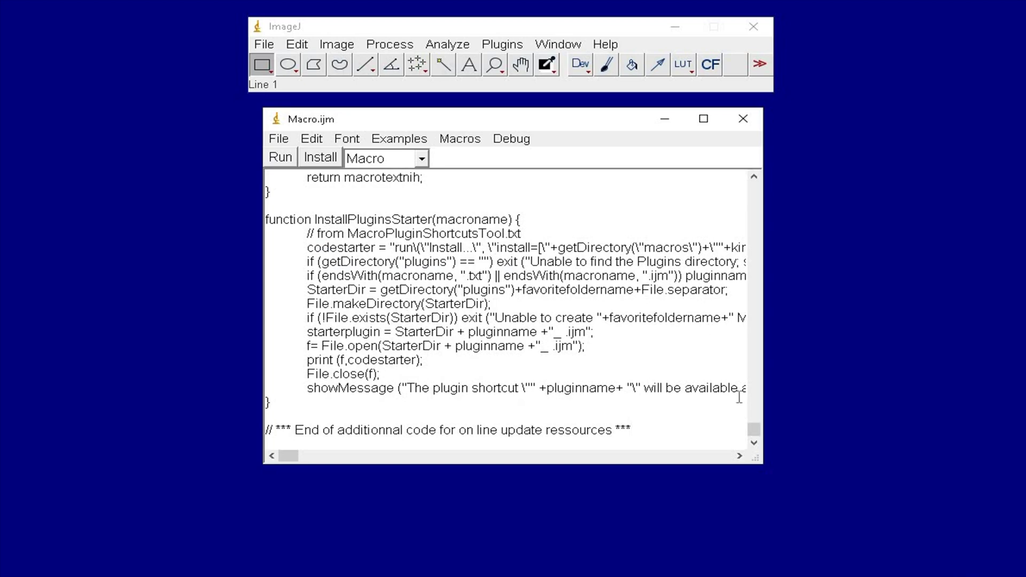
left_click_drag(753, 429, 716, 171)
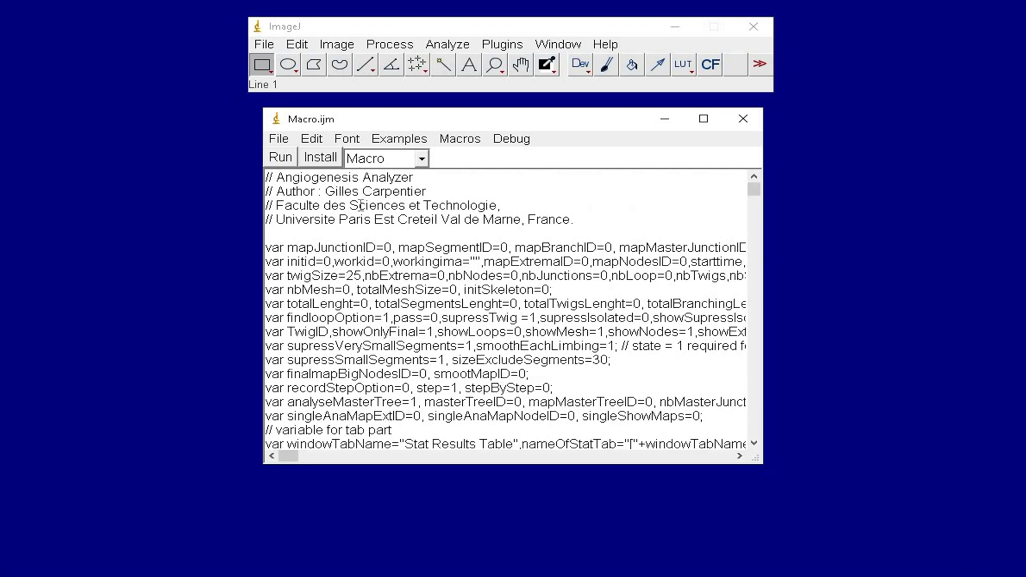
Save the macro to the Desktop as angiogenesis.ijm, close the editor, and place the file beside the image.
left_click(279, 138)
left_click(309, 218)
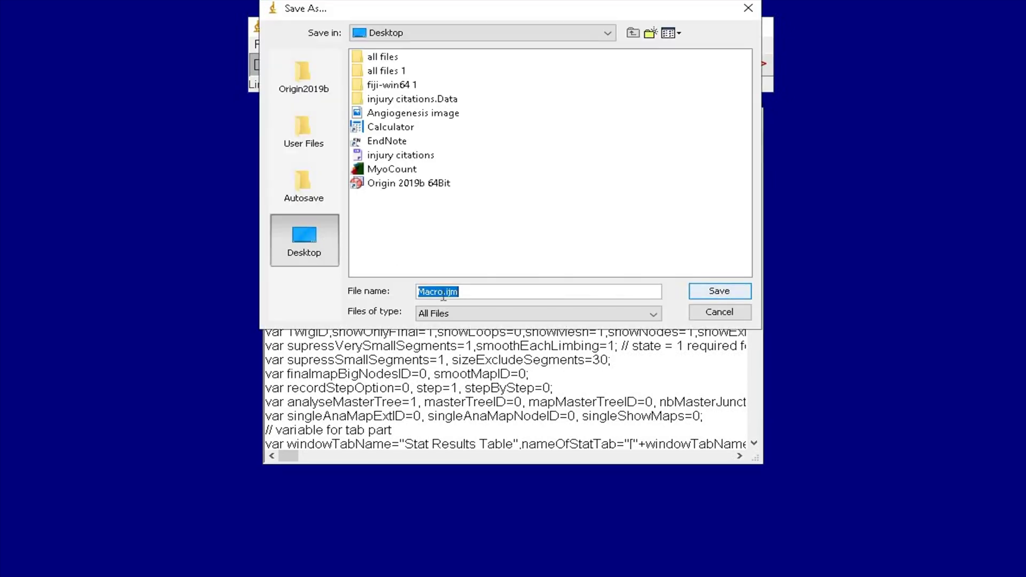
key("BackSpace")
key("BackSpace")
key("BackSpace")
key("BackSpace")
key("BackSpace")
type("angiogenesis")
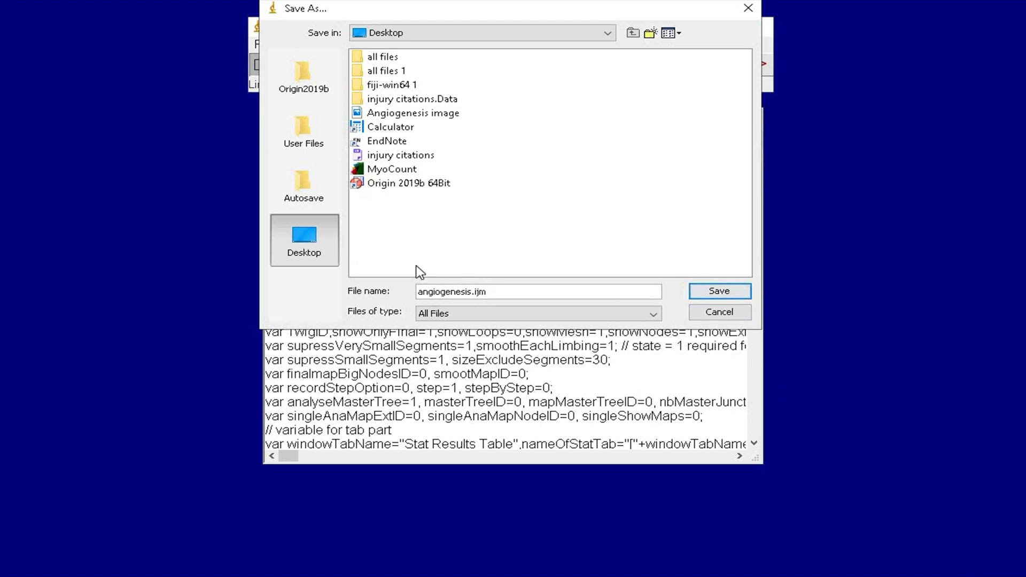
left_click(734, 299)
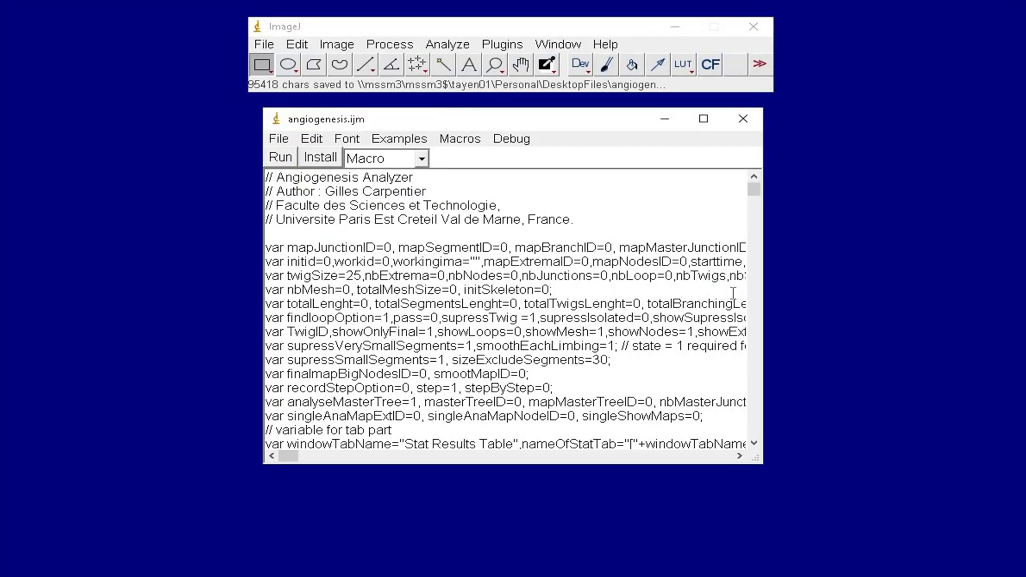
left_click(753, 129)
left_click_drag(46, 22, 410, 211)
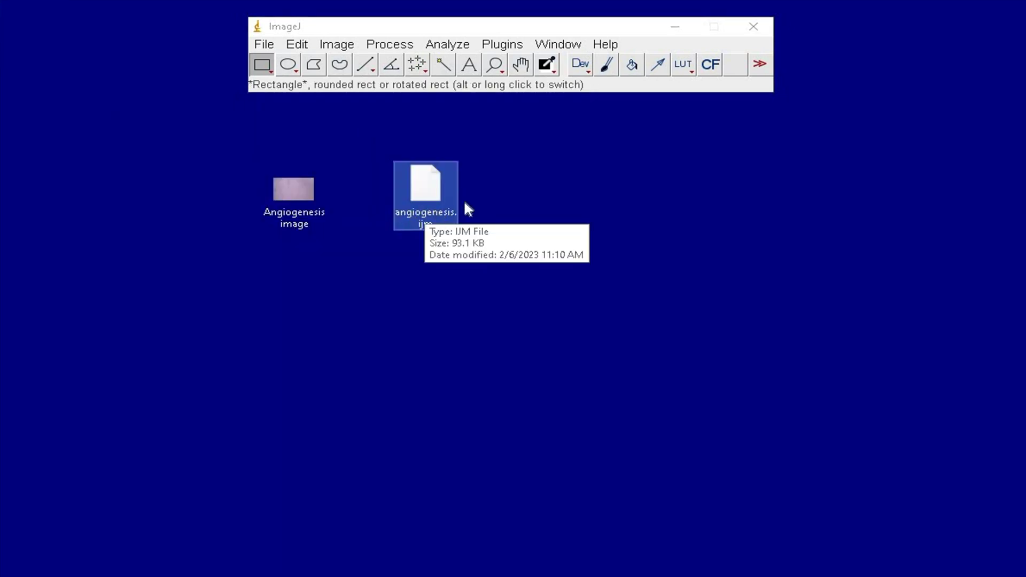
Install angiogenesis.ijm from the Desktop through Plugins > Macros > Install.
left_click(530, 187)
left_click(534, 55)
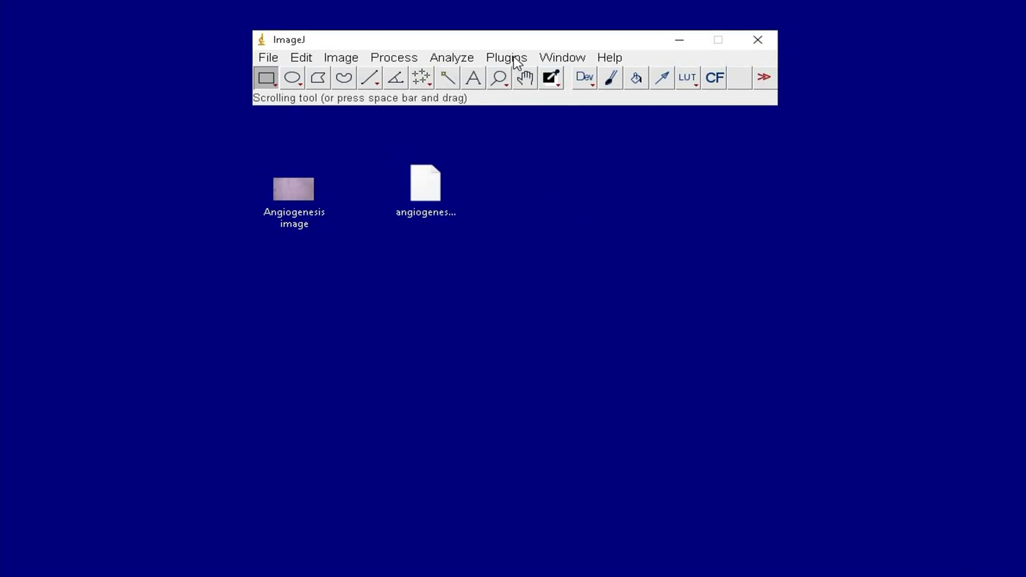
left_click(515, 59)
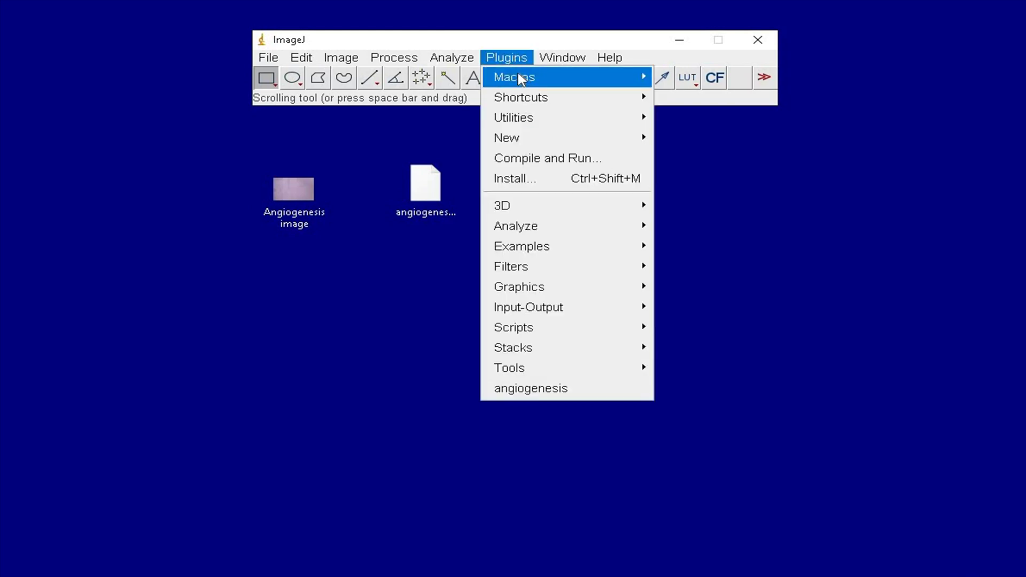
mouse_move(638, 79)
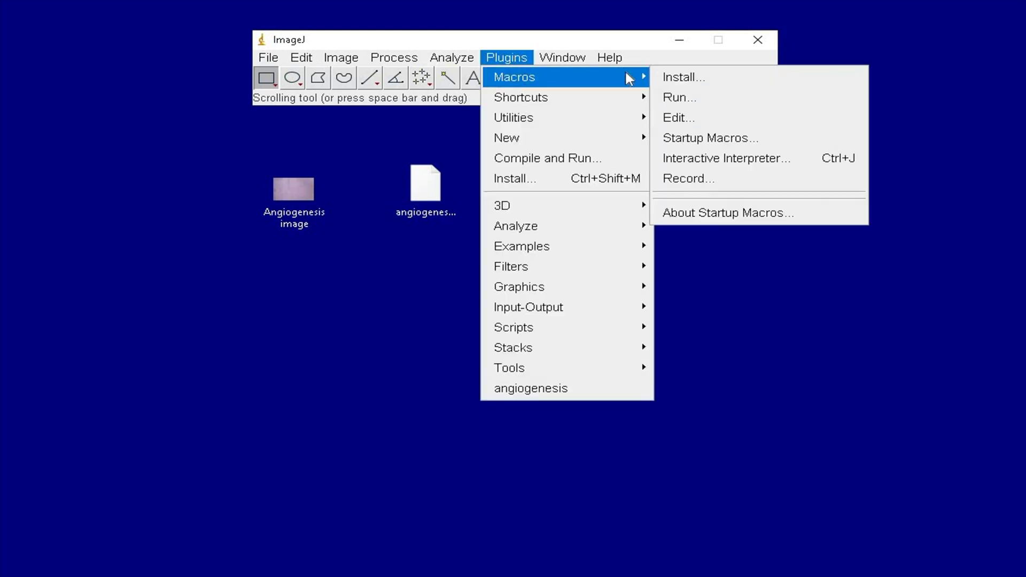
left_click(718, 80)
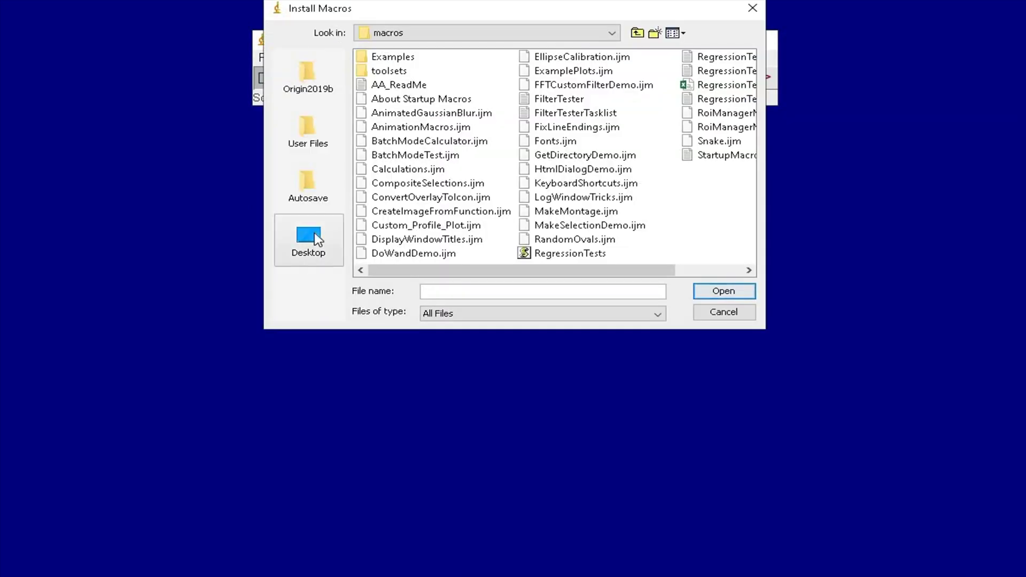
left_click(309, 235)
left_click(445, 131)
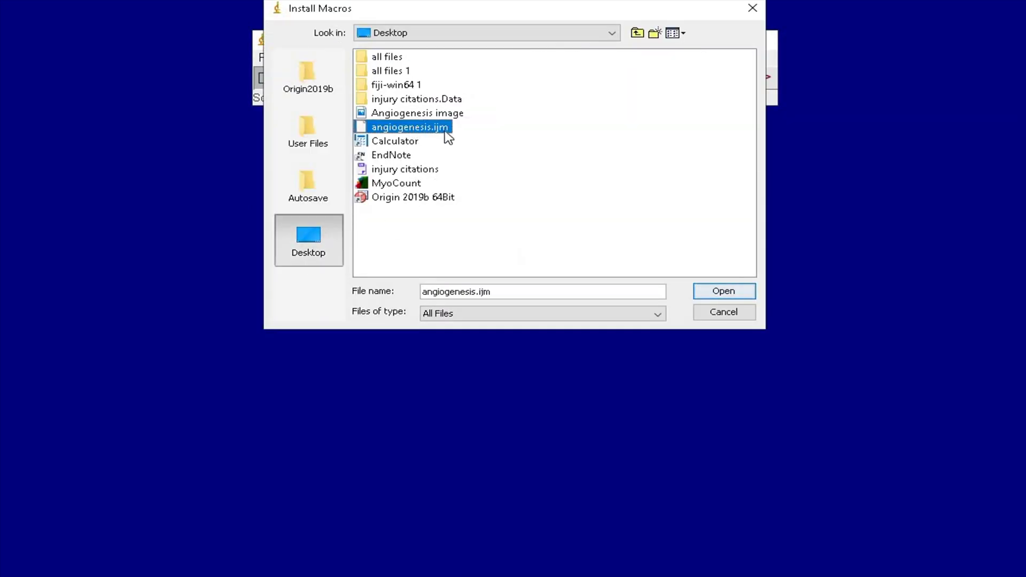
left_click(723, 292)
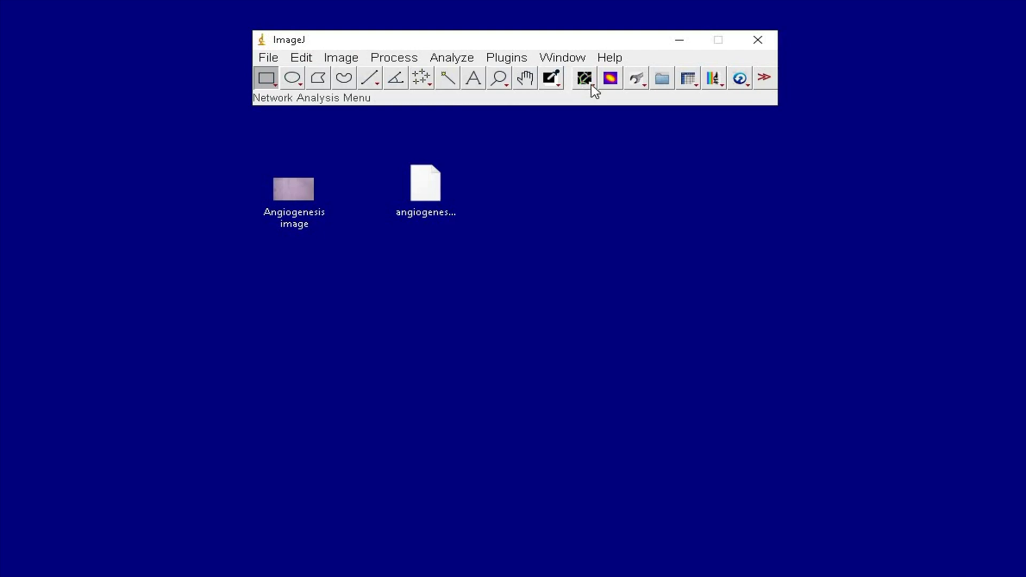
left_click(592, 86)
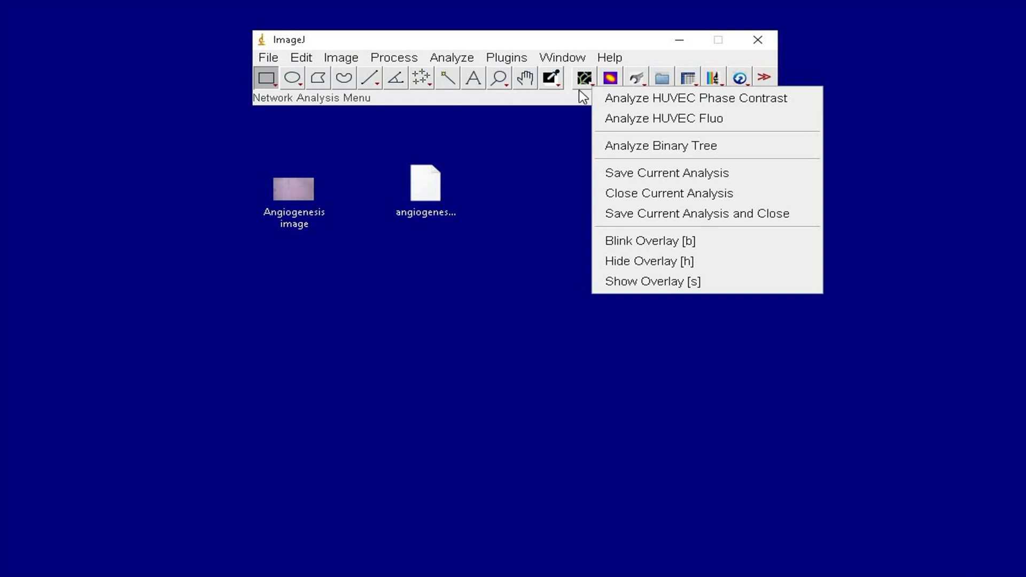
left_click(591, 97)
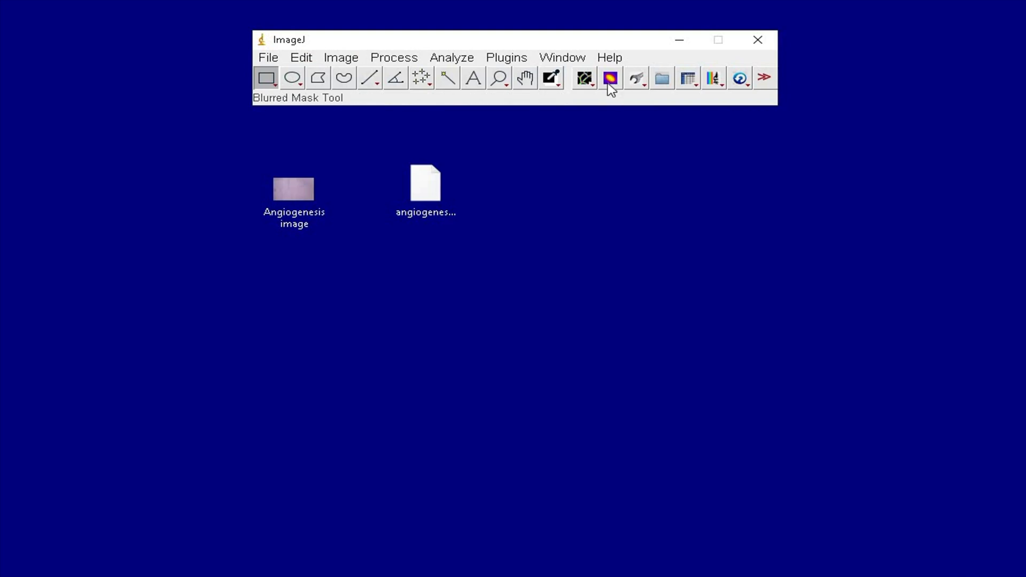
left_click(645, 91)
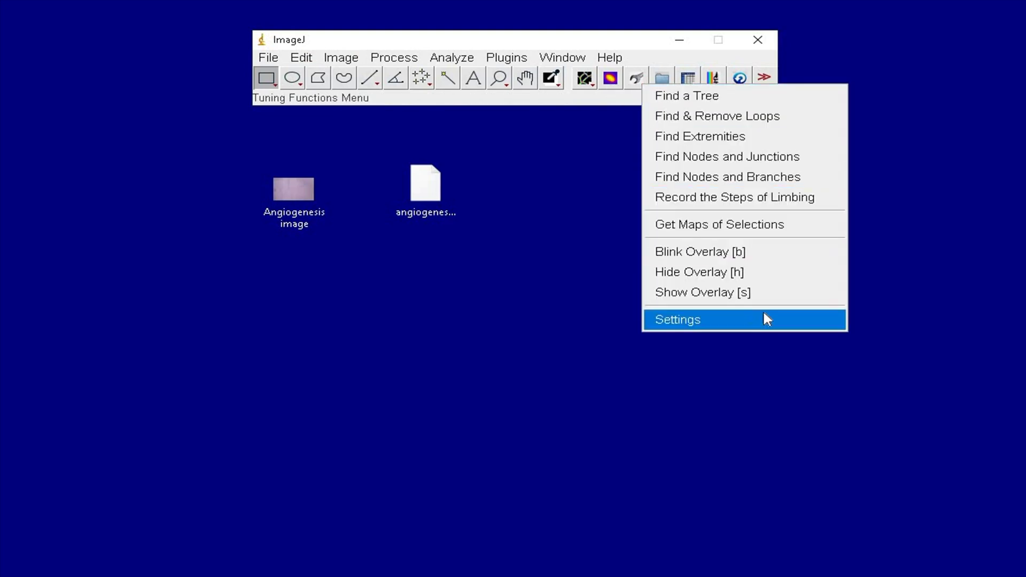
left_click(693, 353)
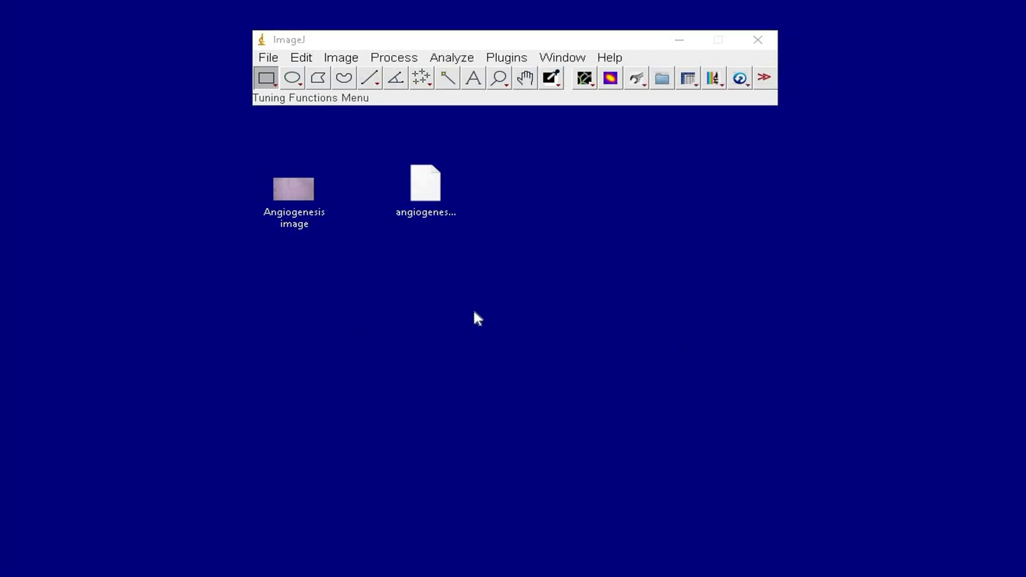
left_click_drag(288, 198, 413, 78)
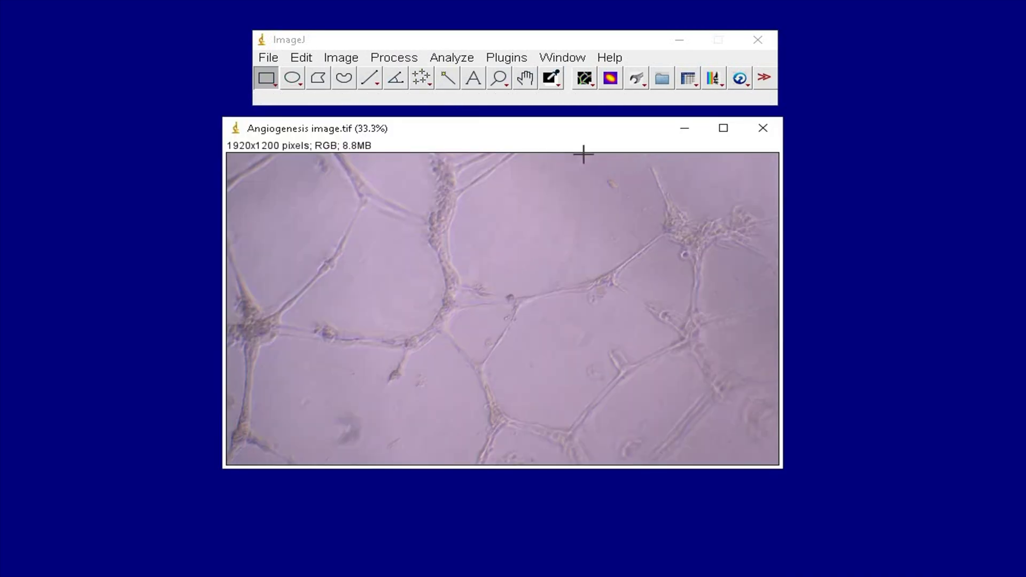
In the analyzer Settings, enable Show maps of elements (single analysis) while keeping Show meshes ticked.
left_click(644, 87)
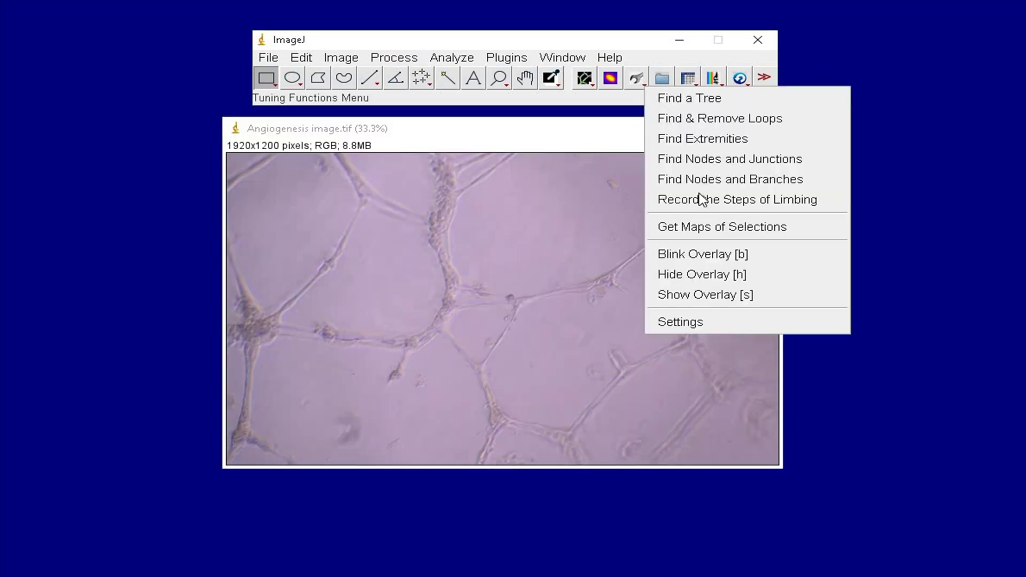
left_click(707, 321)
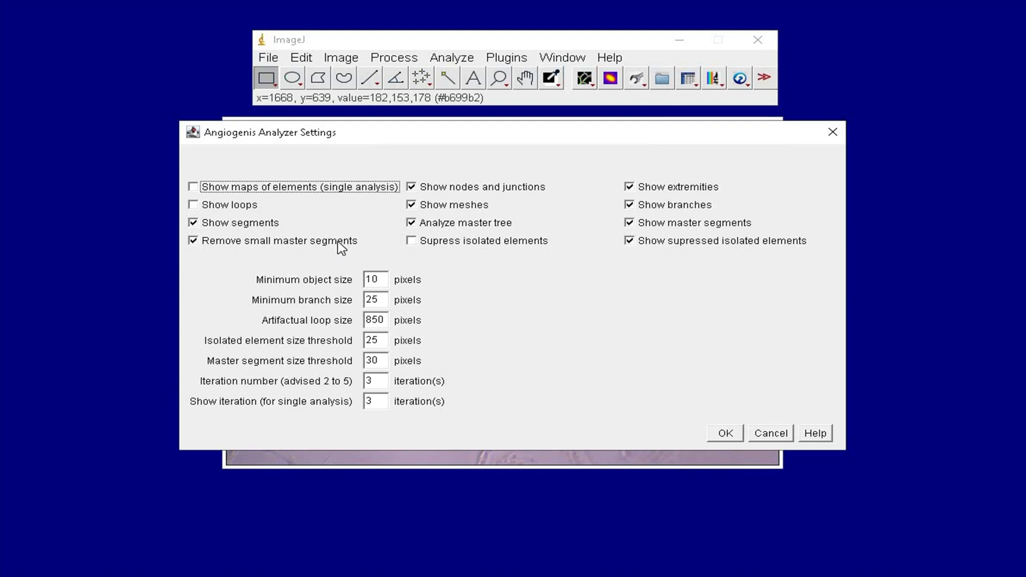
left_click(230, 193)
left_click(414, 207)
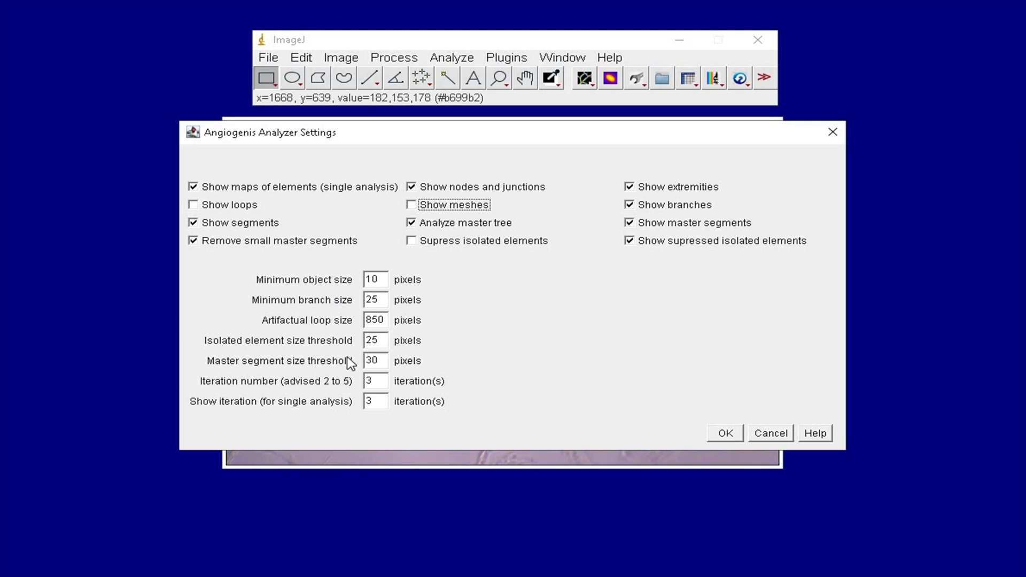
key("space")
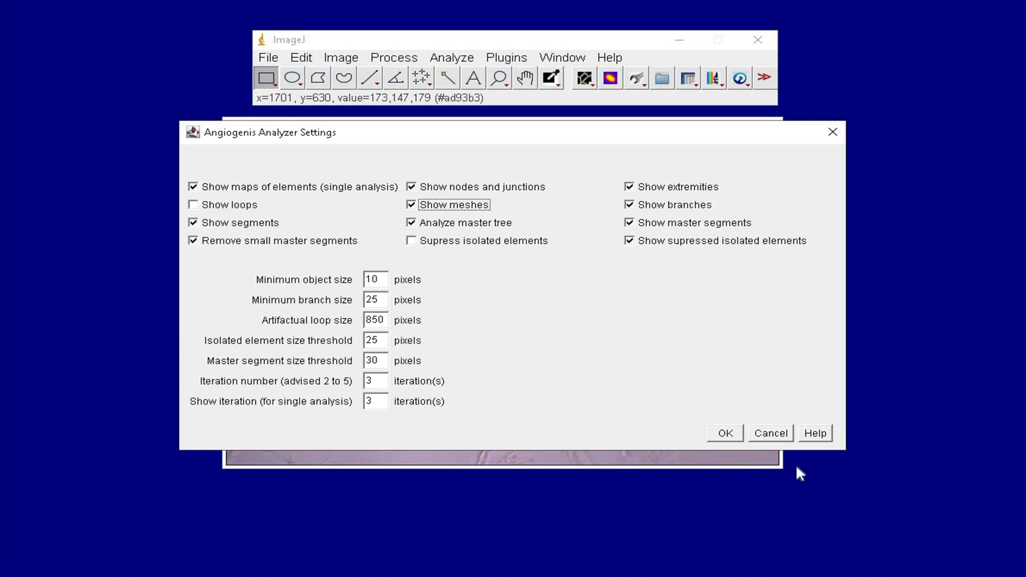
Confirm the settings, run Analyze HUVEC Phase Contrast, and zoom in on the analysed image.
left_click(726, 436)
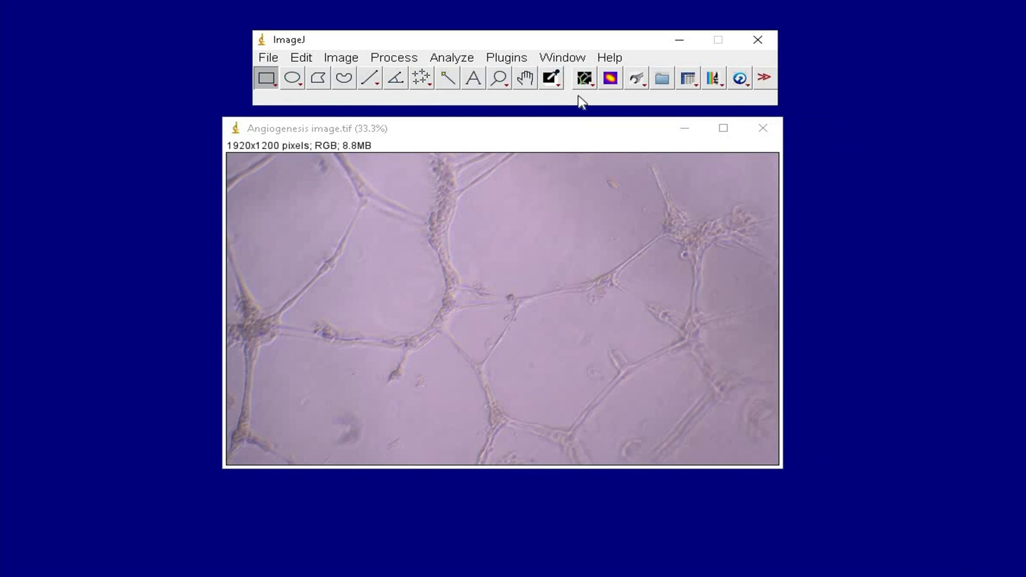
left_click(589, 83)
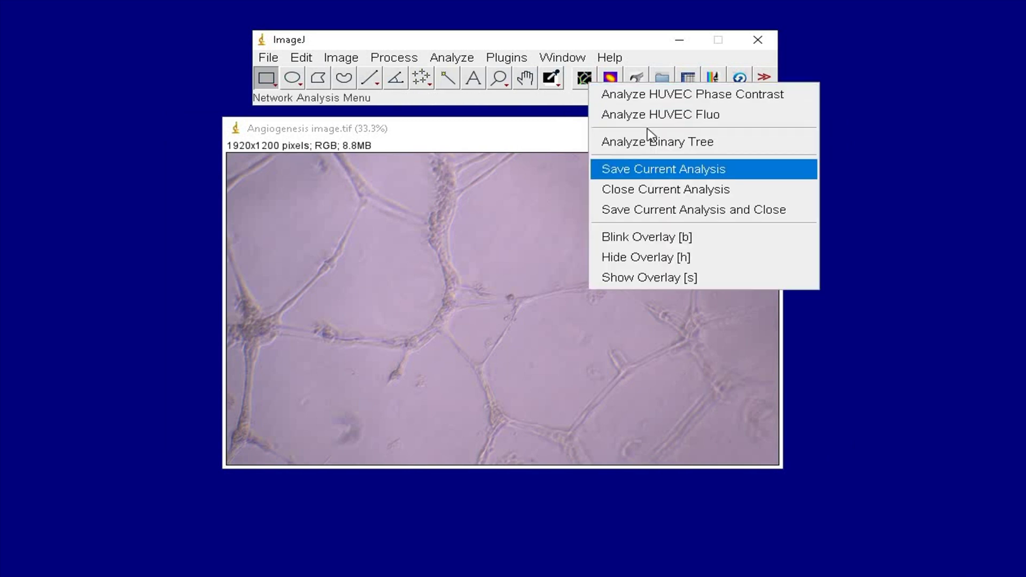
left_click(663, 99)
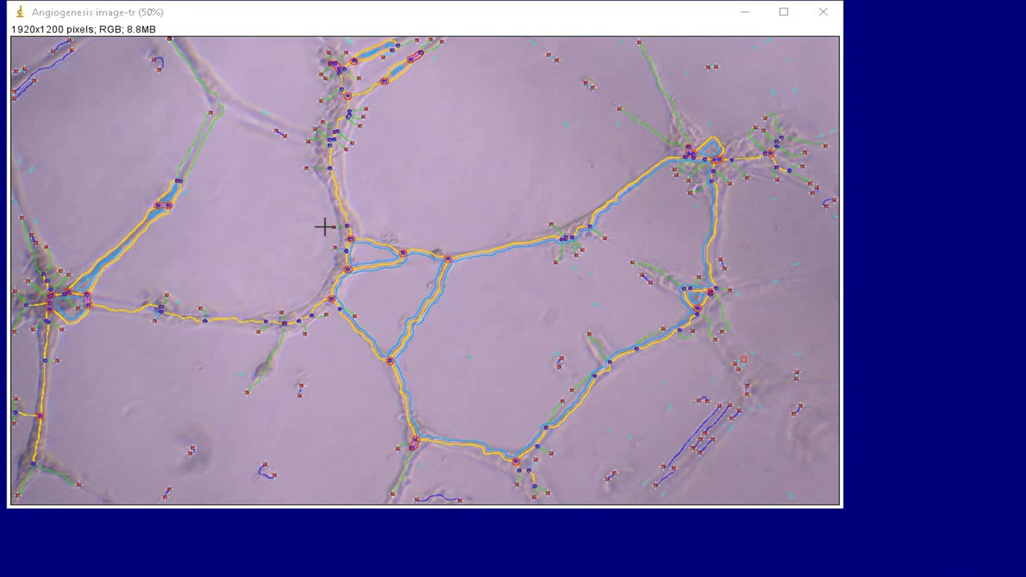
key("plus")
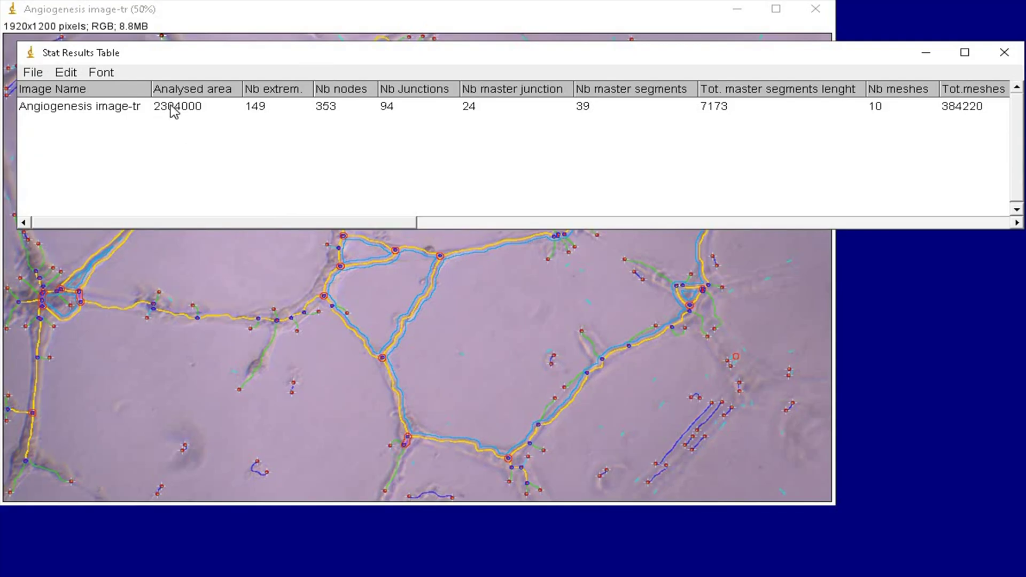
Scroll across all Stat Results Table columns, including 207 pieces and 13698 total length.
left_click(187, 110)
left_click(212, 124)
left_click_drag(397, 222, 772, 222)
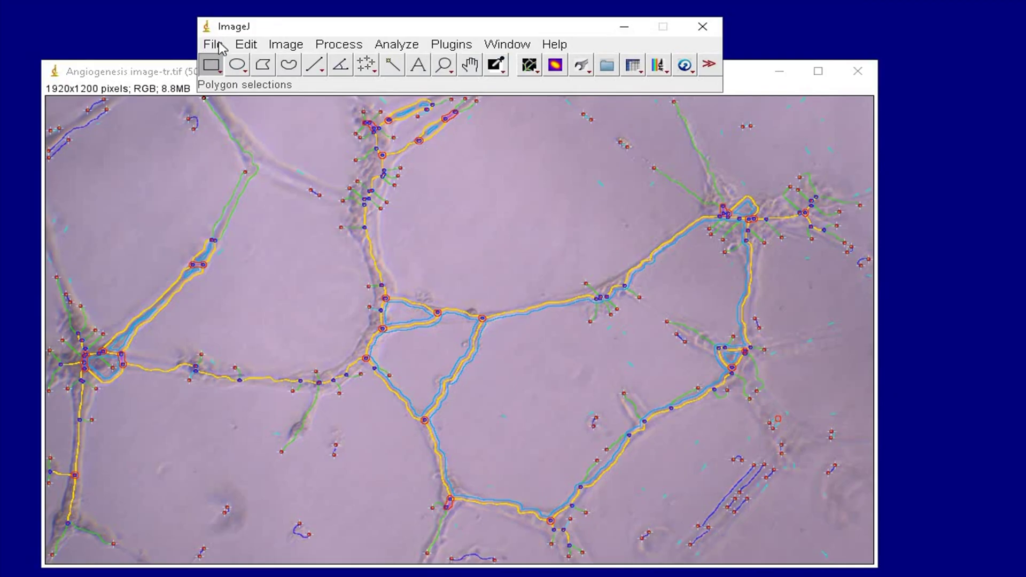
Export the overlay map as Angiogenesis image-tr.jpg on the Desktop and open it in Photos to check.
left_click(220, 47)
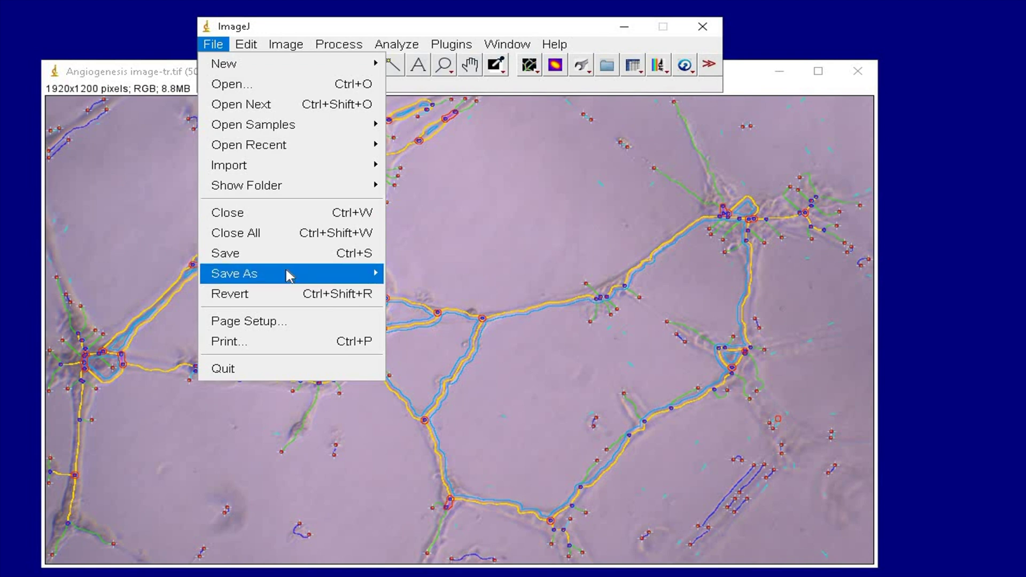
mouse_move(289, 275)
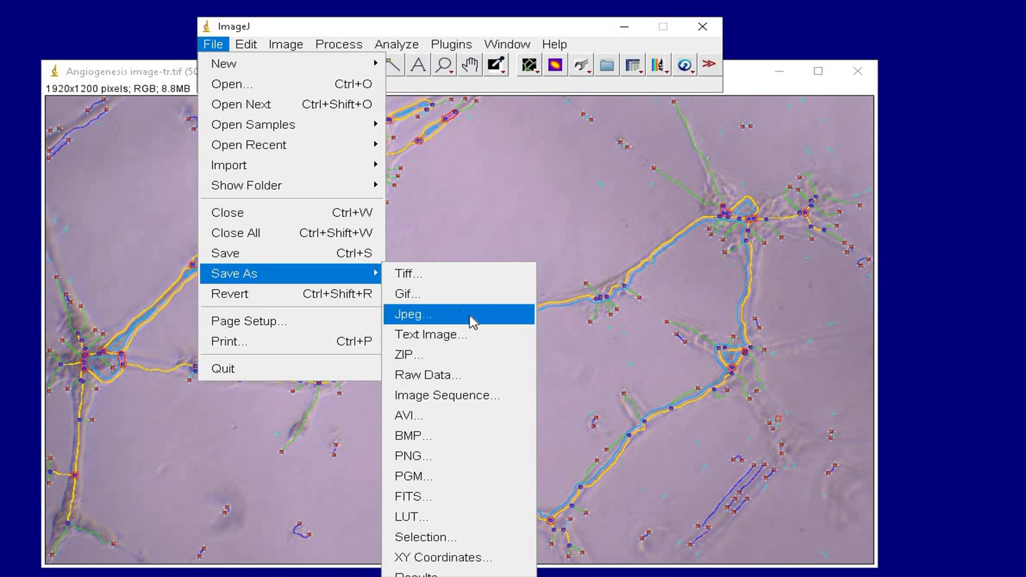
left_click(487, 313)
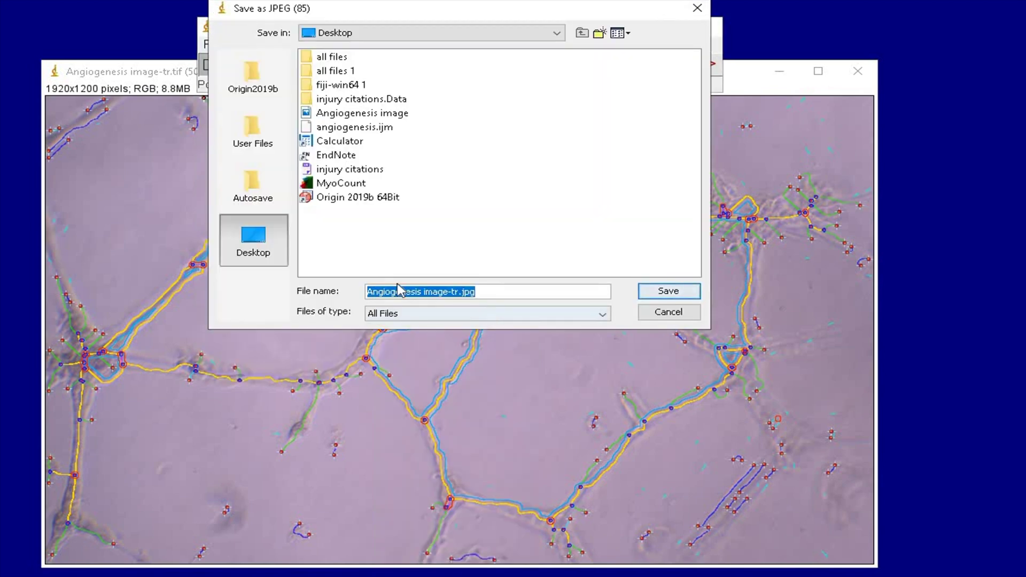
left_click(664, 291)
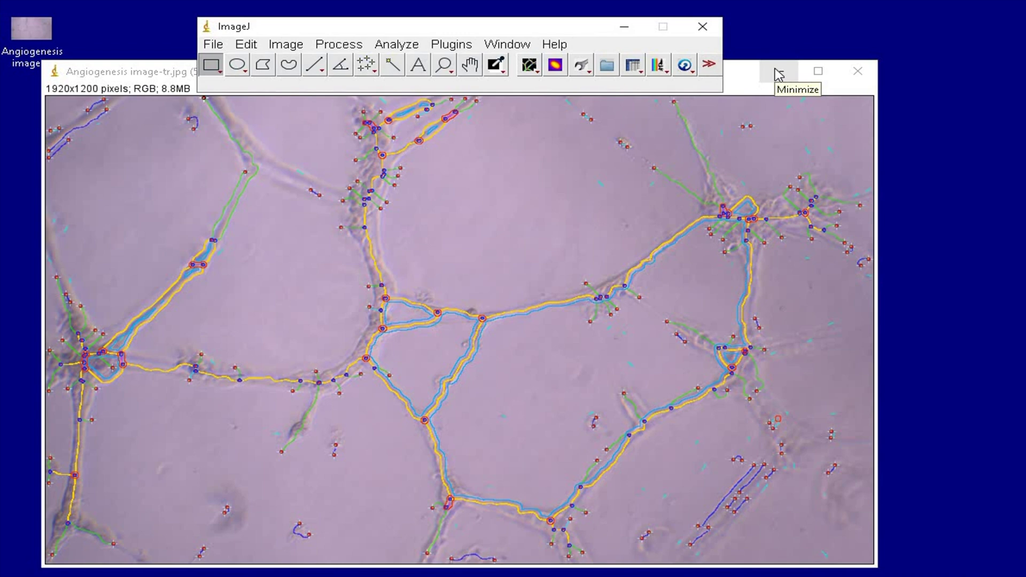
left_click(778, 74)
double_click(29, 54)
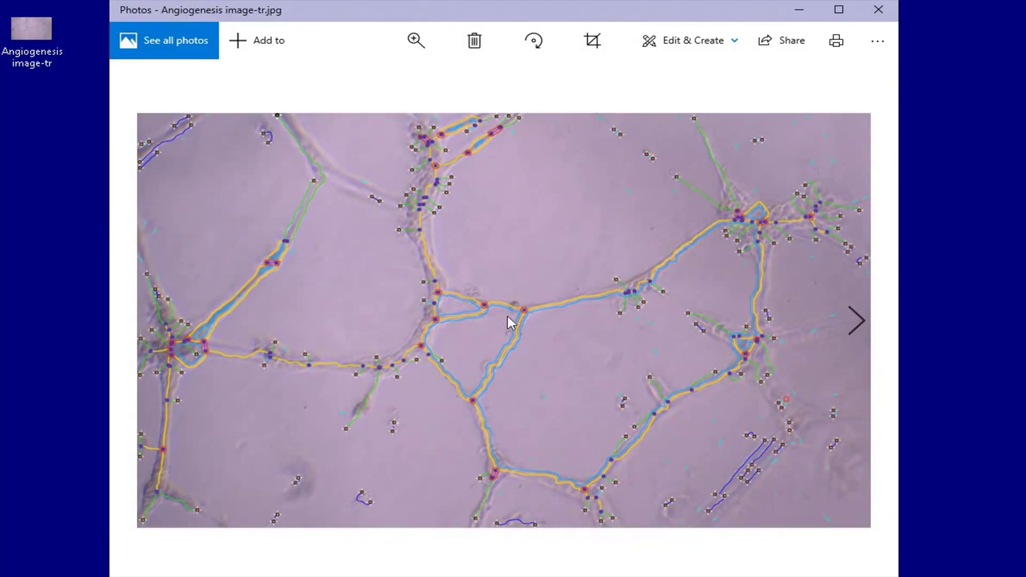
left_click(807, 11)
Save the tree map as Angiogenesis image-Final Tree (q3).jpg on the Desktop and open it to preview.
left_click(216, 45)
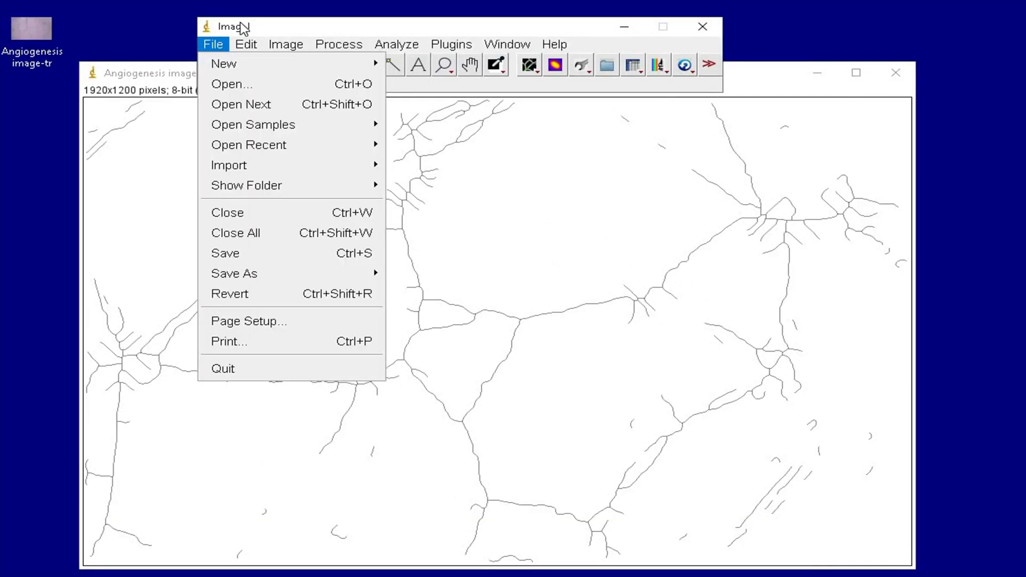
left_click(481, 316)
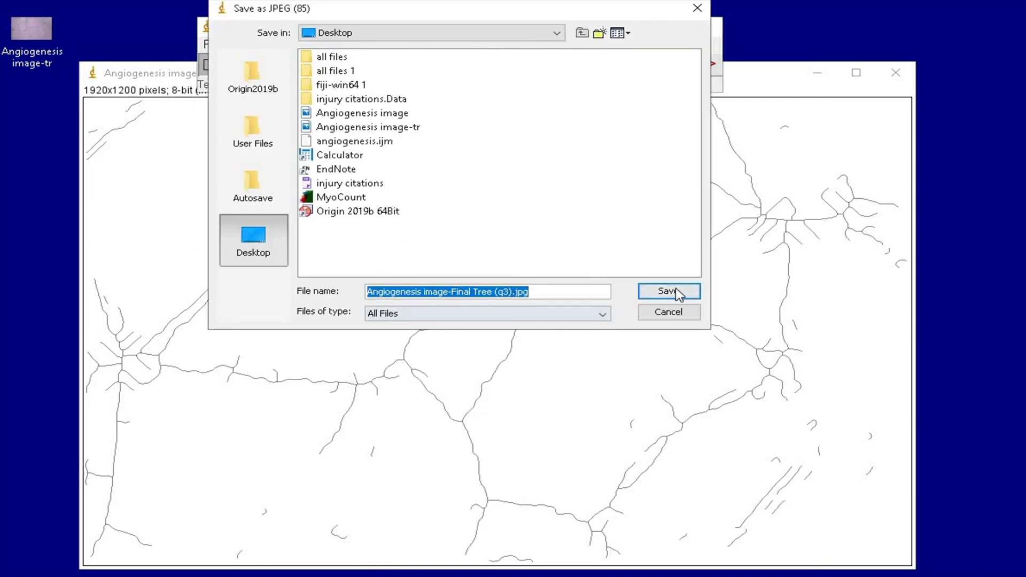
left_click(668, 291)
left_click(819, 74)
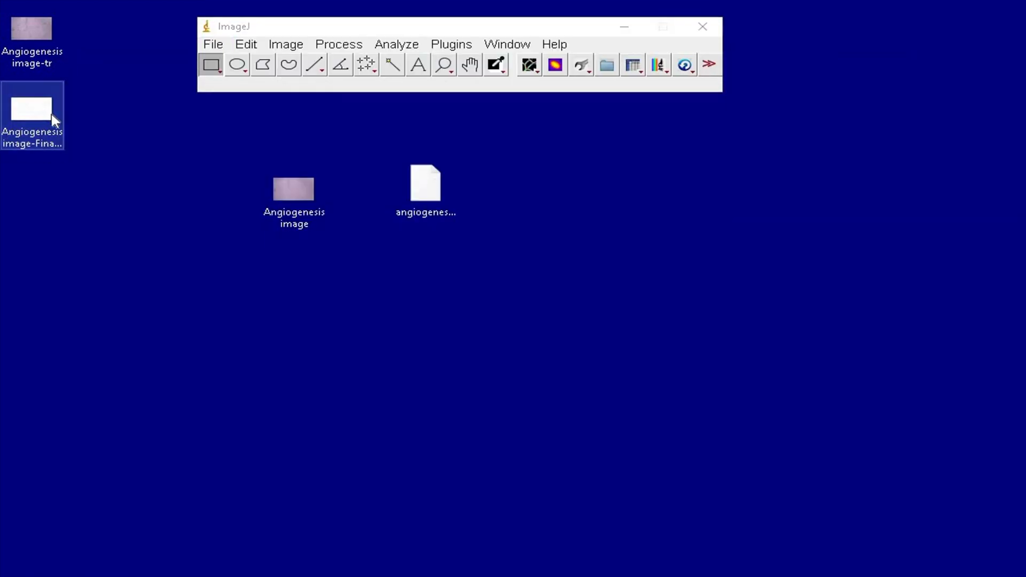
double_click(51, 113)
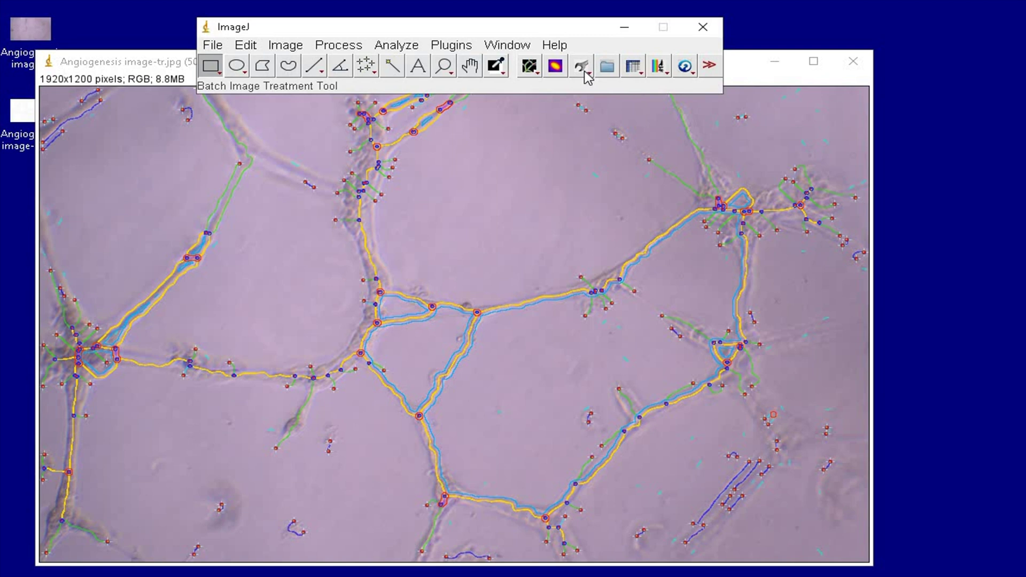
Use Get Maps of Selections with masterJunction, masterSegment and mesh ticked to create a Re-Built Map.
left_click(584, 69)
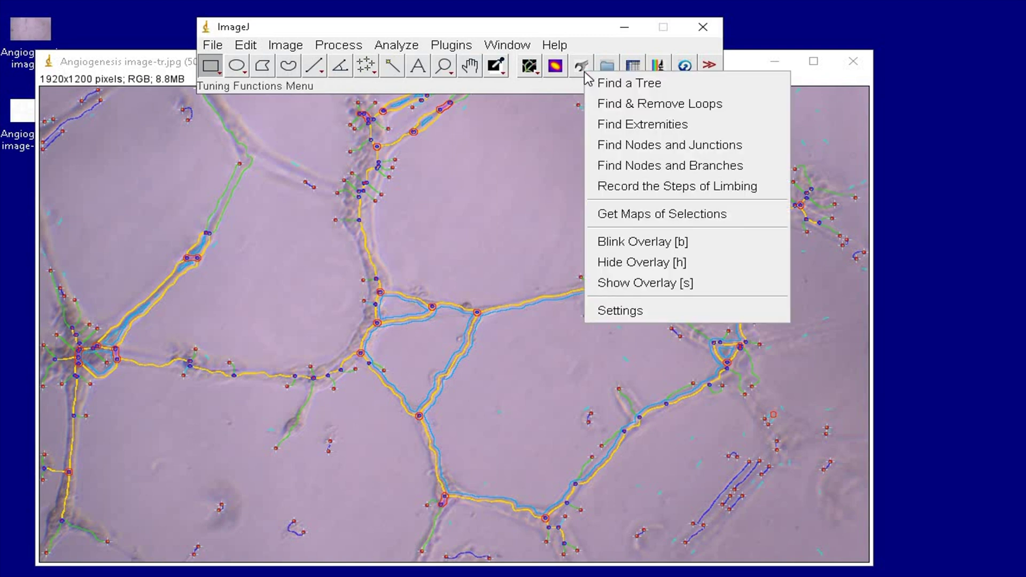
left_click(748, 215)
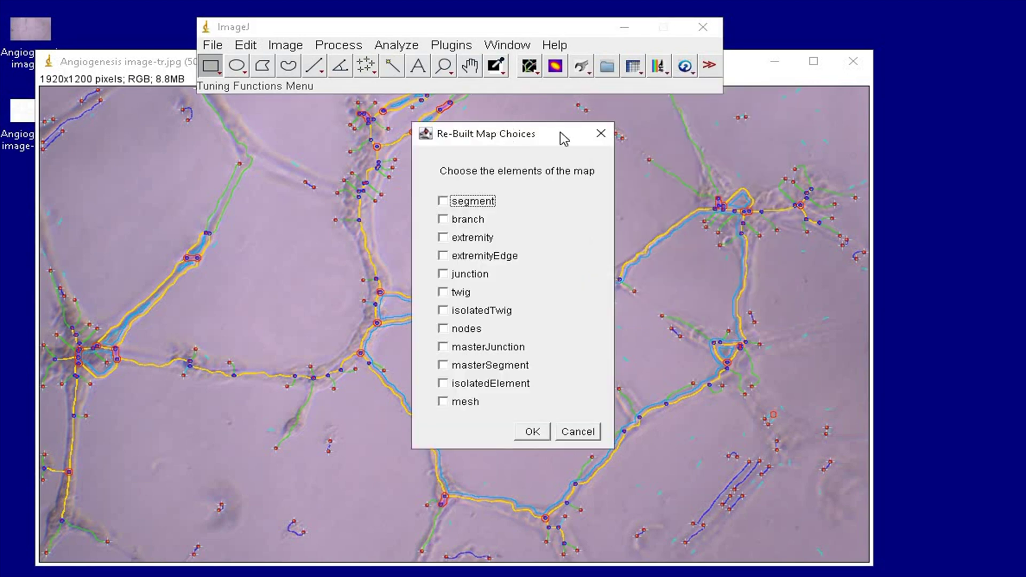
left_click_drag(561, 136, 807, 142)
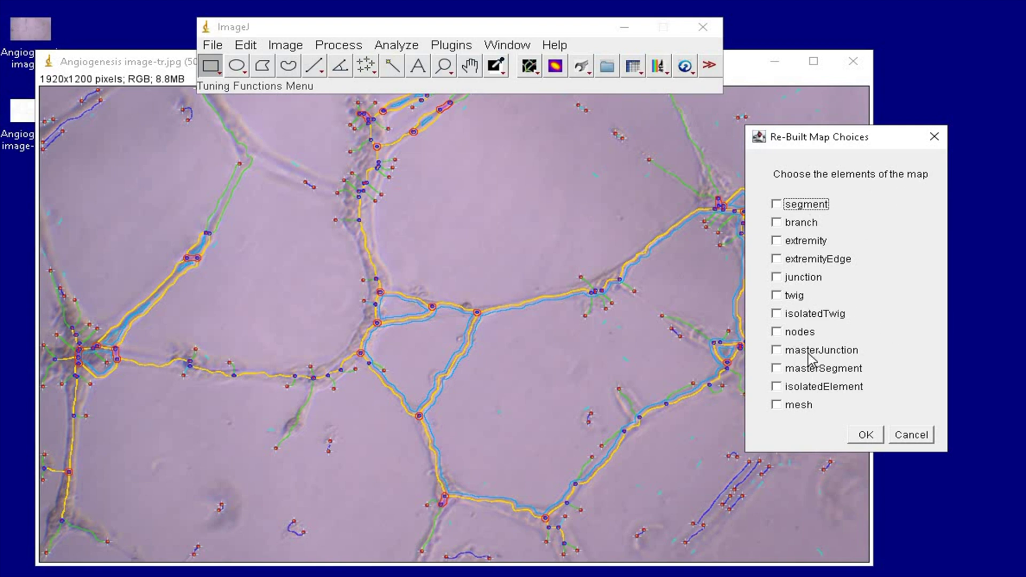
left_click(797, 352)
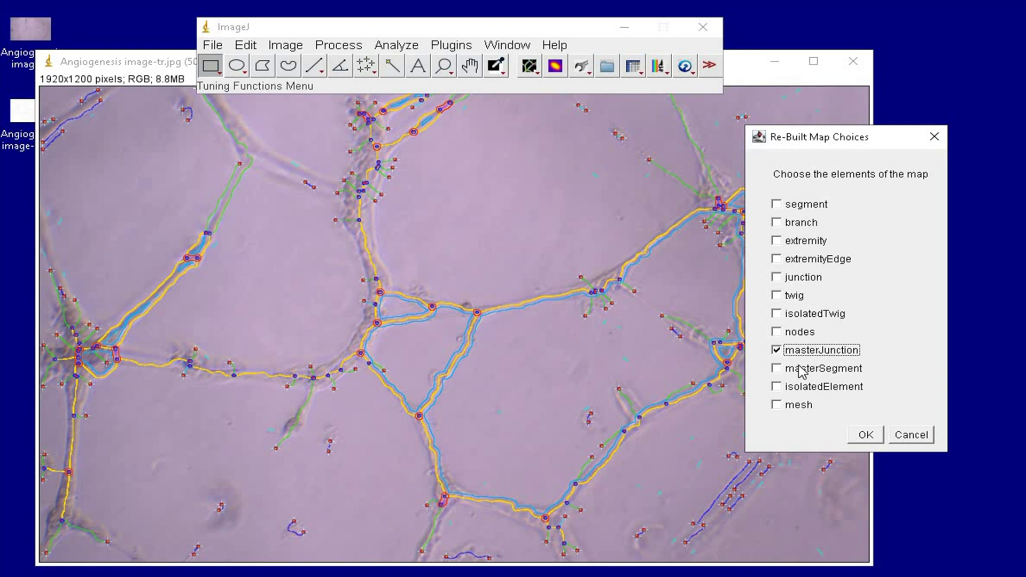
left_click(791, 374)
left_click(796, 406)
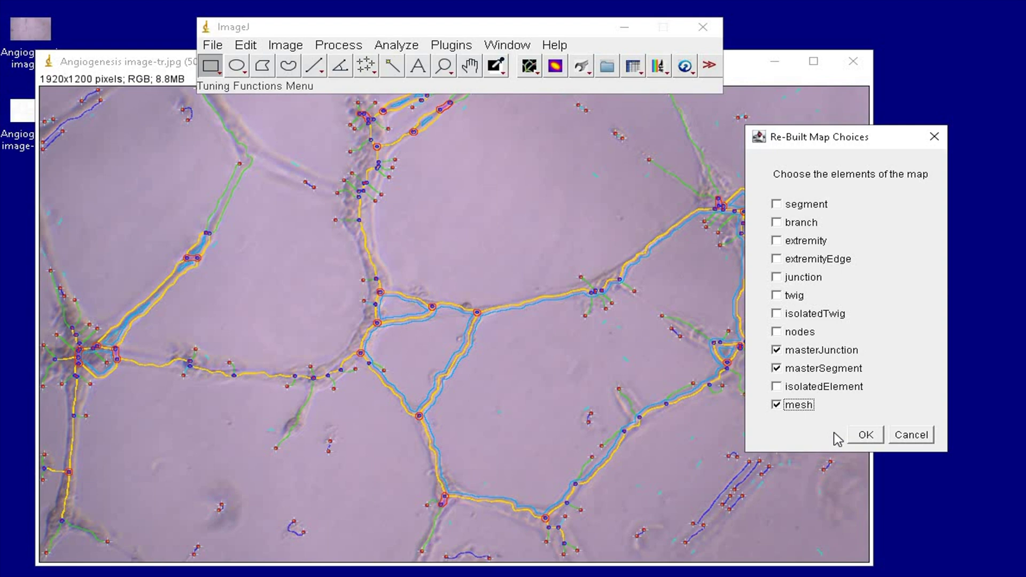
left_click(859, 436)
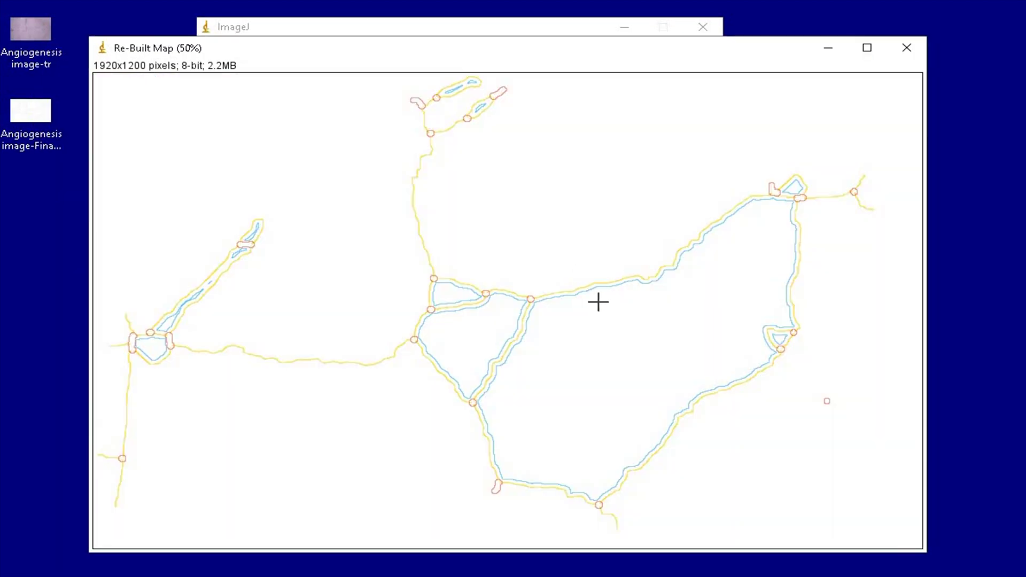